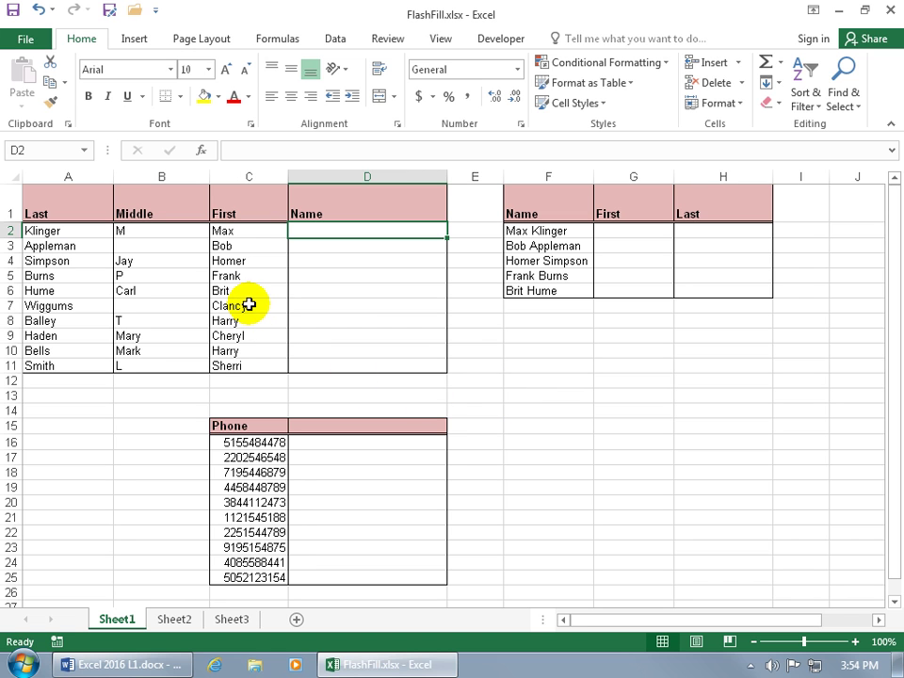
Step: Copy the first names from the list into the Name column, then undo the copy
{"action": "left_click_drag", "start_coordinate": [249, 304], "coordinate": [256, 345]}
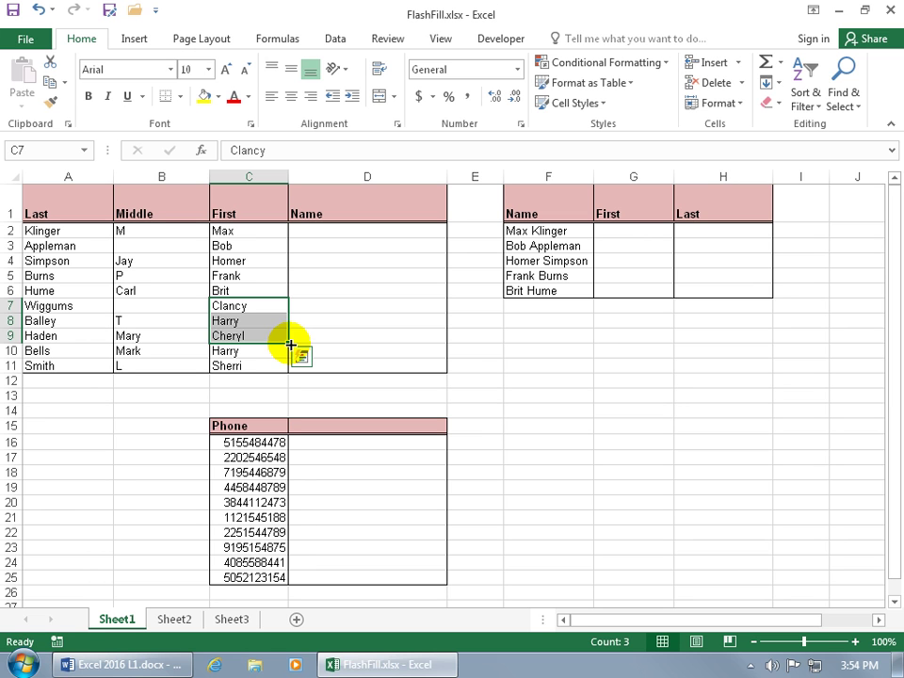
{"action": "left_click_drag", "start_coordinate": [291, 344], "coordinate": [456, 350]}
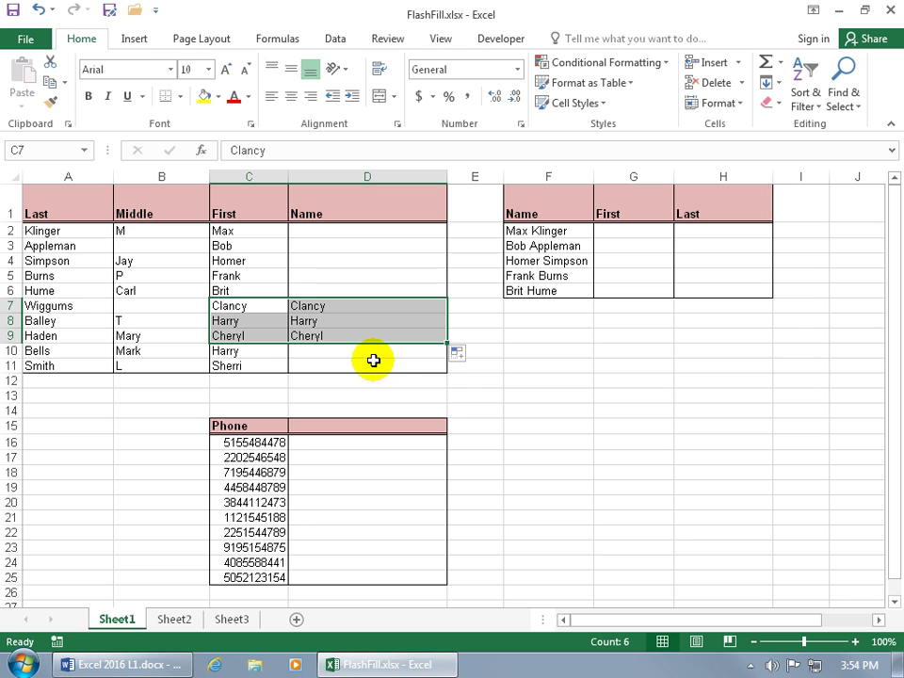
{"action": "left_click", "coordinate": [37, 9]}
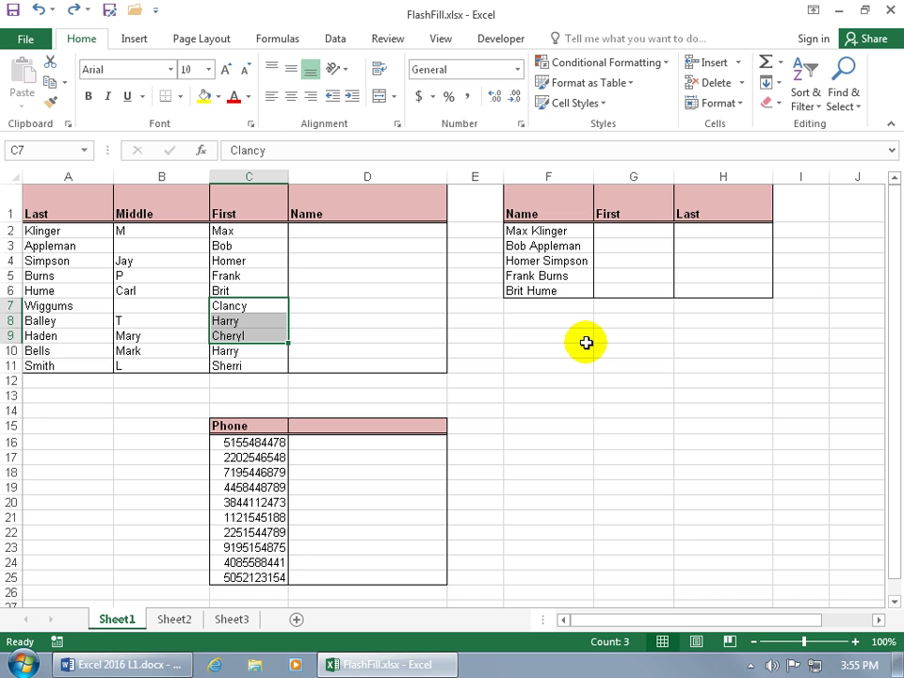
Step: Enter jan in F10, extend it into a month series to row 15, then clear it
{"action": "left_click", "coordinate": [577, 351]}
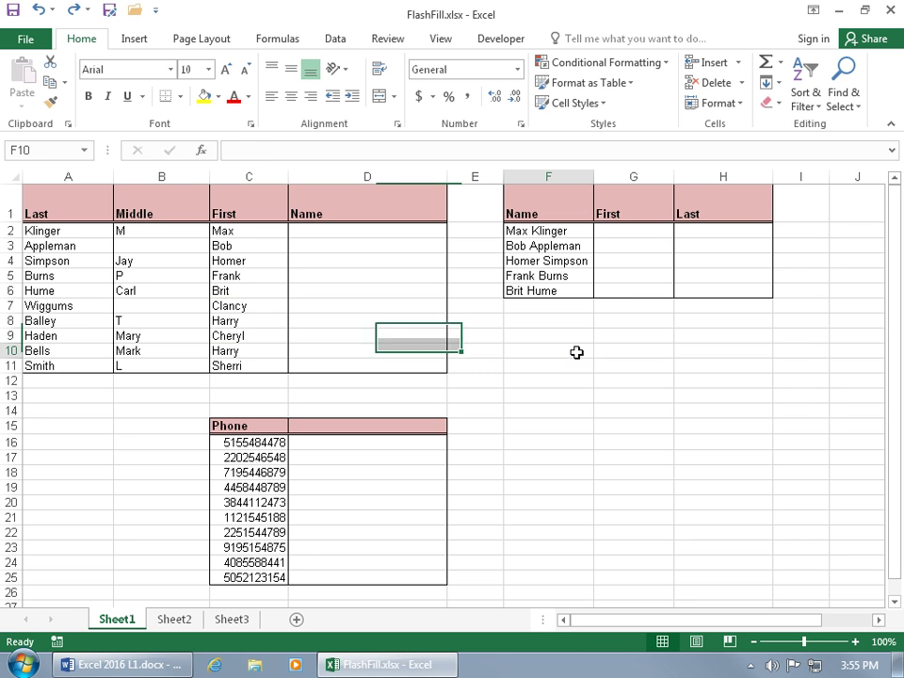
{"action": "type", "text": "jan"}
{"action": "key", "text": "Return"}
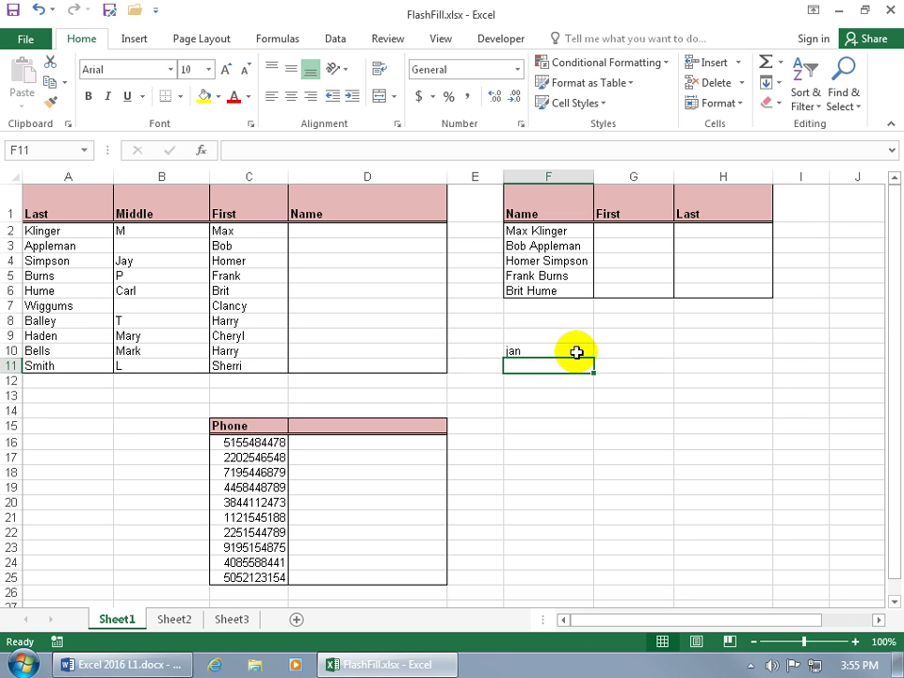
{"action": "left_click", "coordinate": [576, 351]}
{"action": "left_click_drag", "start_coordinate": [594, 357], "coordinate": [623, 429]}
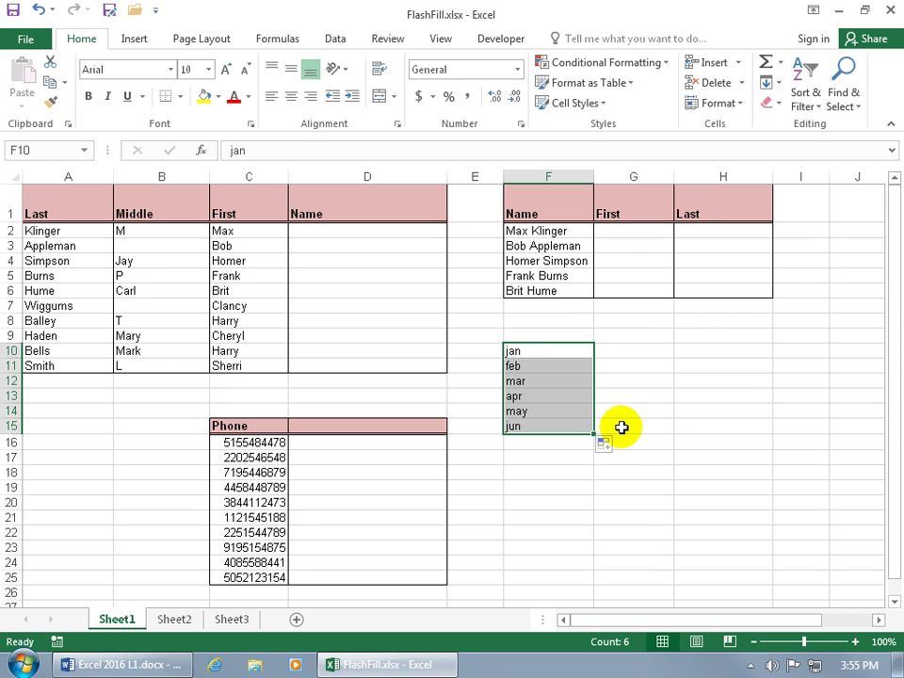
{"action": "key", "text": "Delete"}
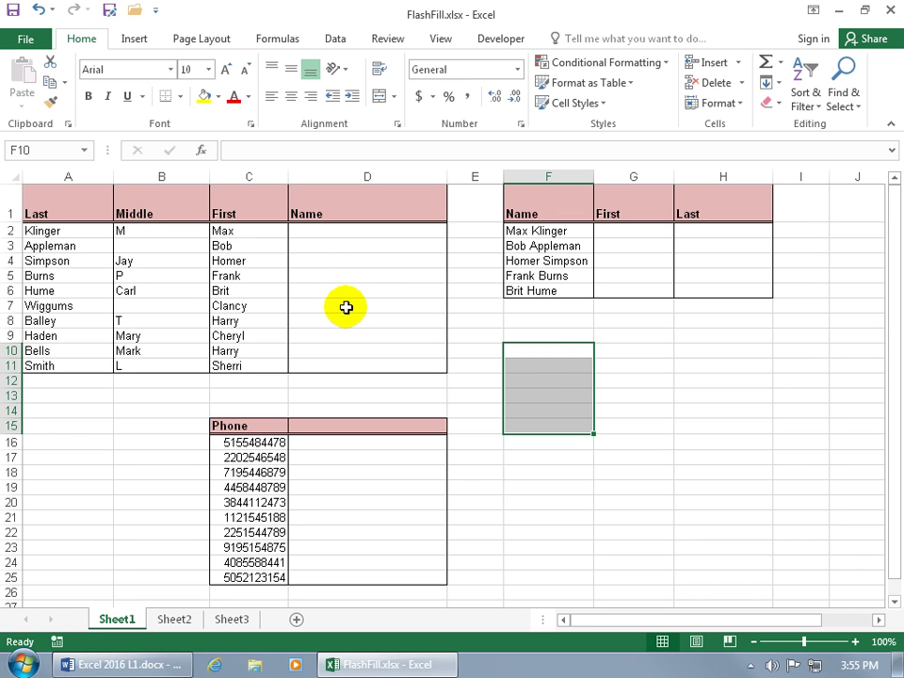
Step: Enter the first two names in Last, First format in D2 and D3, fixing a typo
{"action": "left_click", "coordinate": [319, 235]}
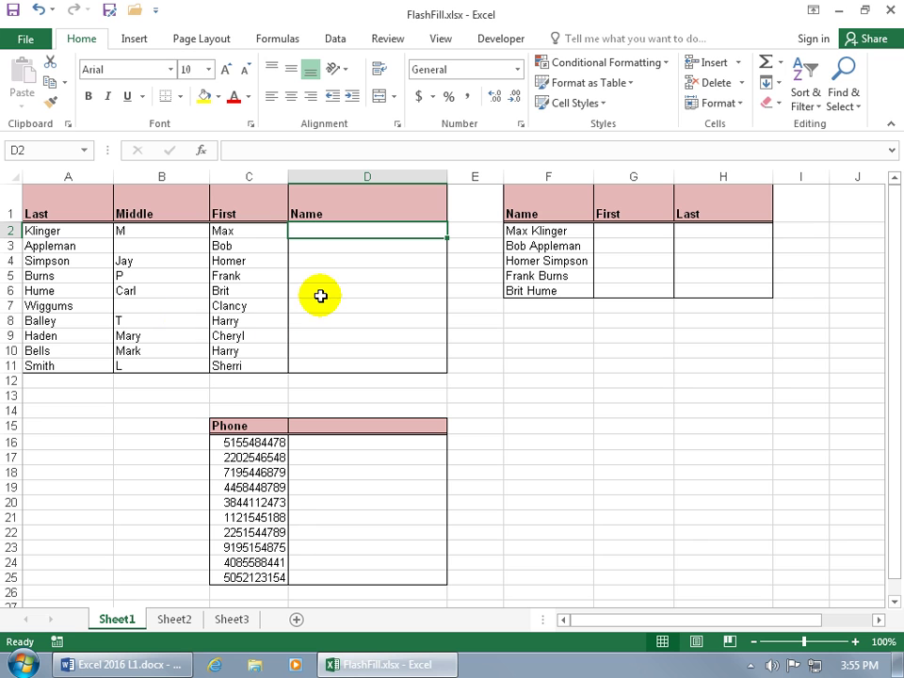
{"action": "type", "text": "Kli"}
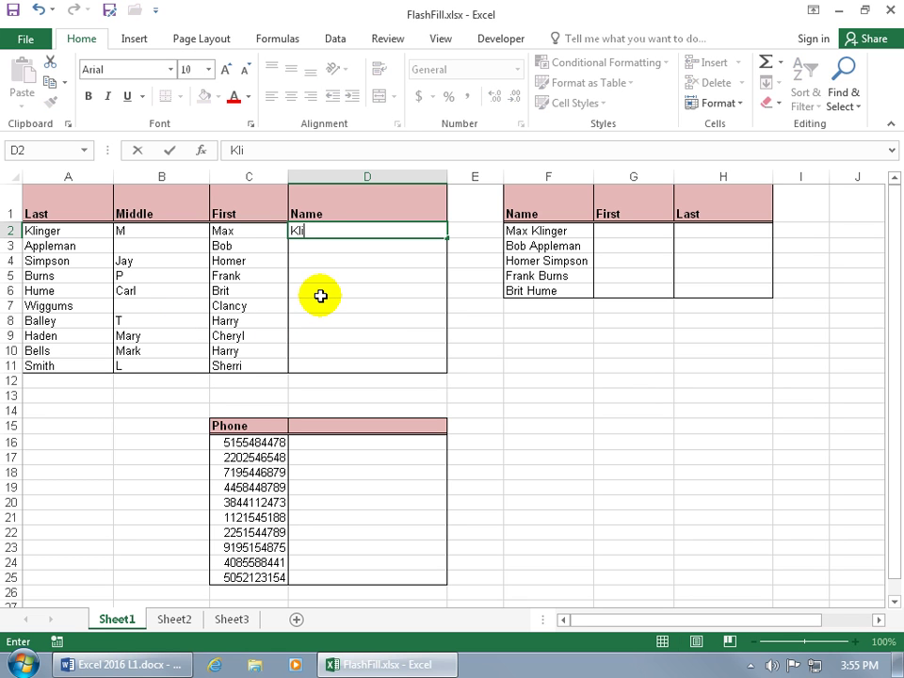
{"action": "type", "text": "nger, Max"}
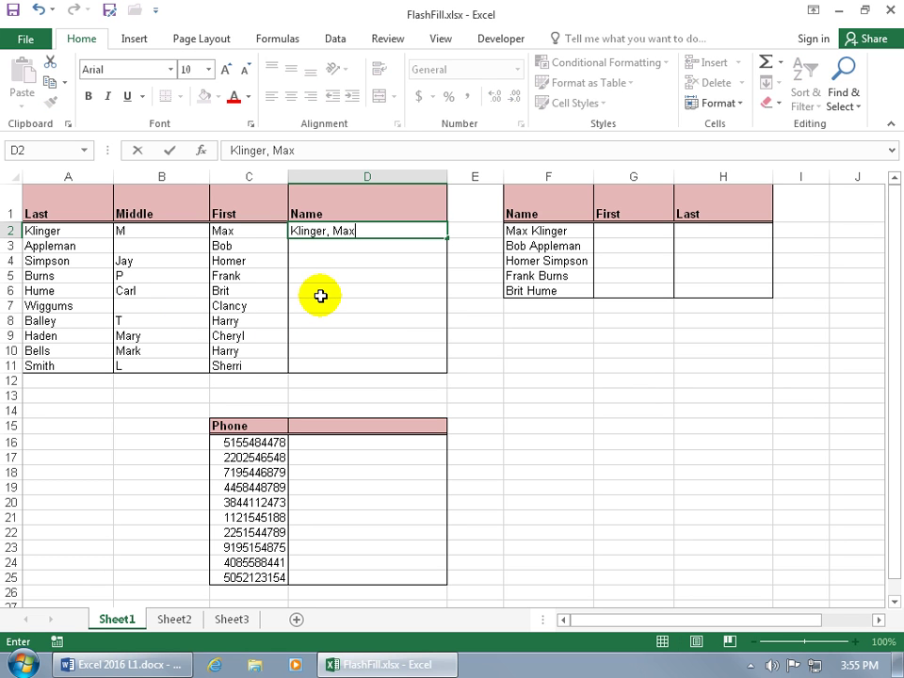
{"action": "key", "text": "Return"}
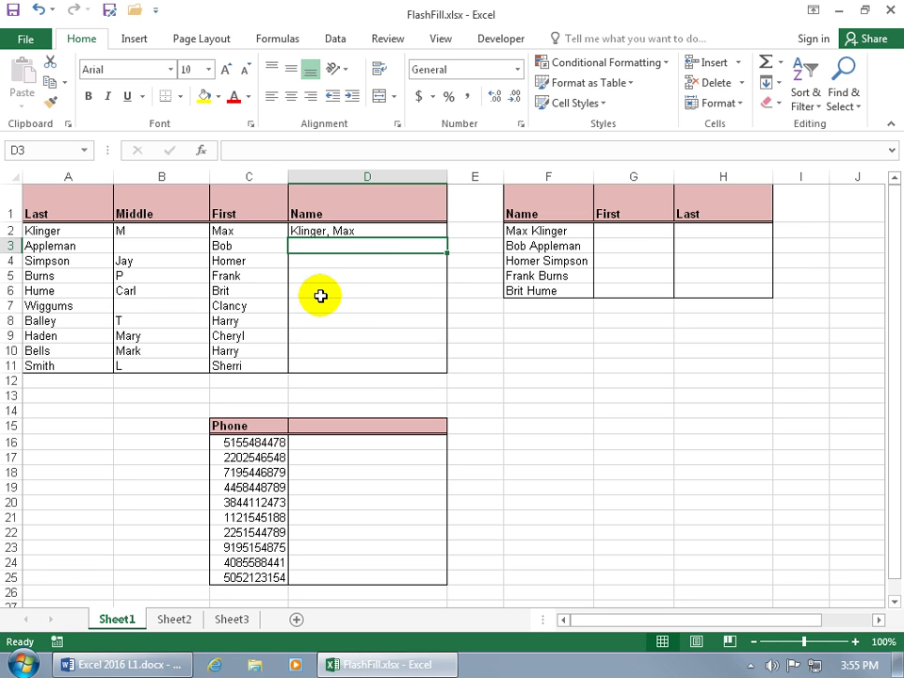
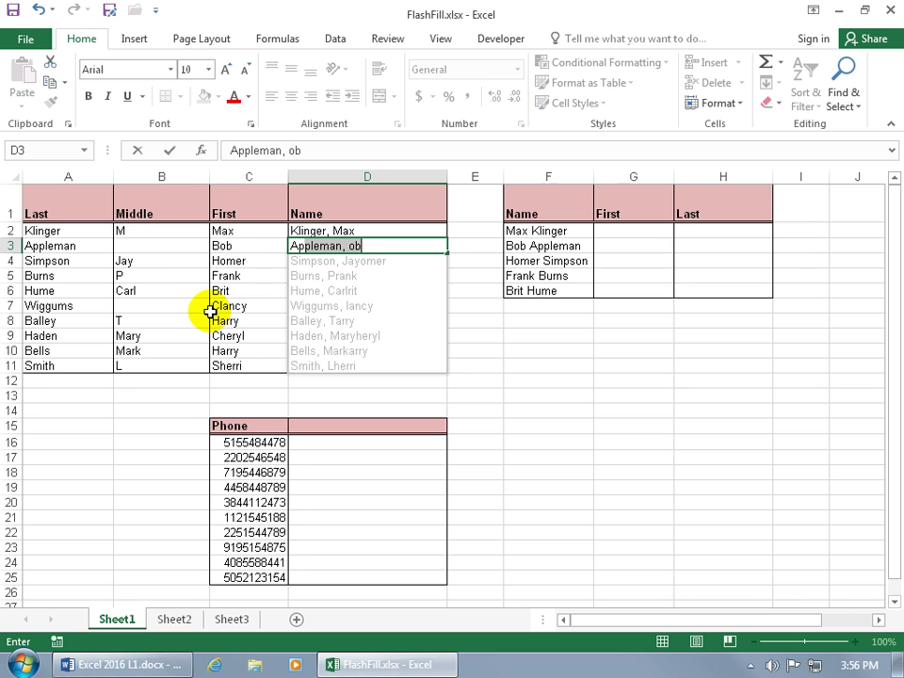
{"action": "key", "text": "shift+Left"}
{"action": "key", "text": "shift+Left"}
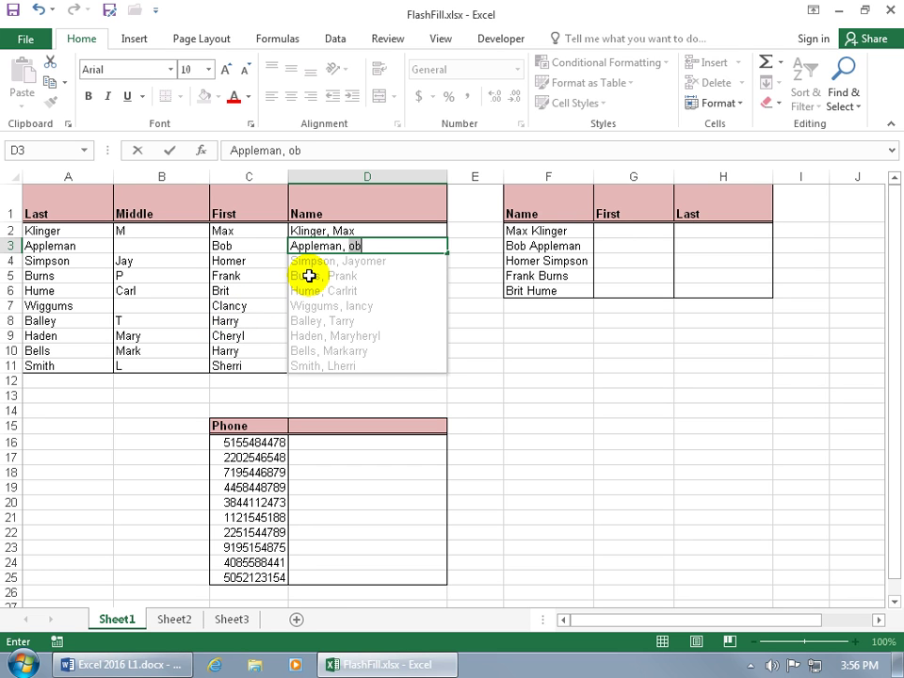
{"action": "key", "text": "Return"}
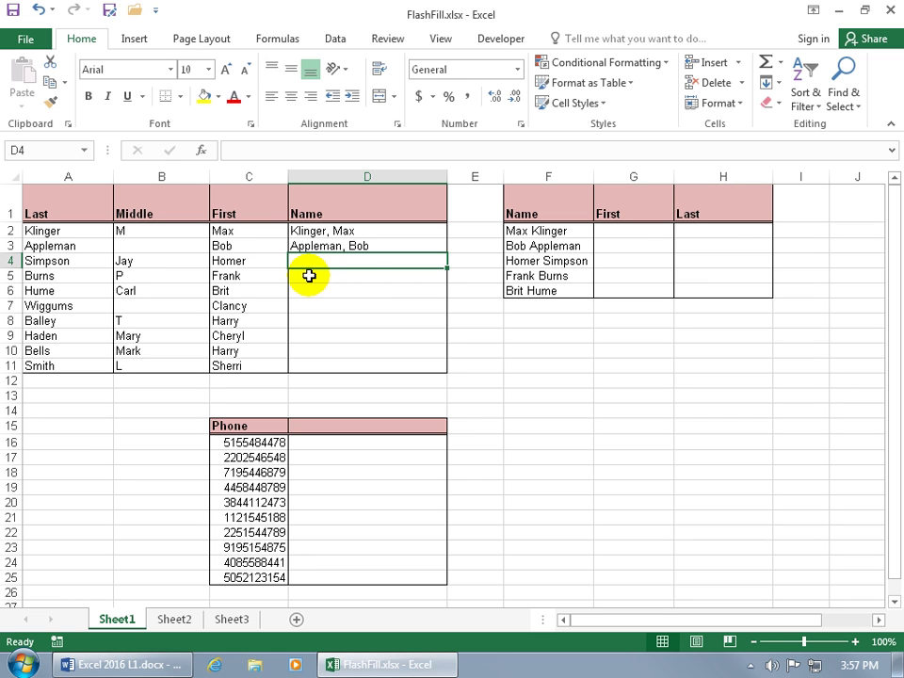
Step: Enter the third Last, First name in D4 and accept Flash Fill's suggestions for rows 5–11
{"action": "type", "text": "Simpson, Homer"}
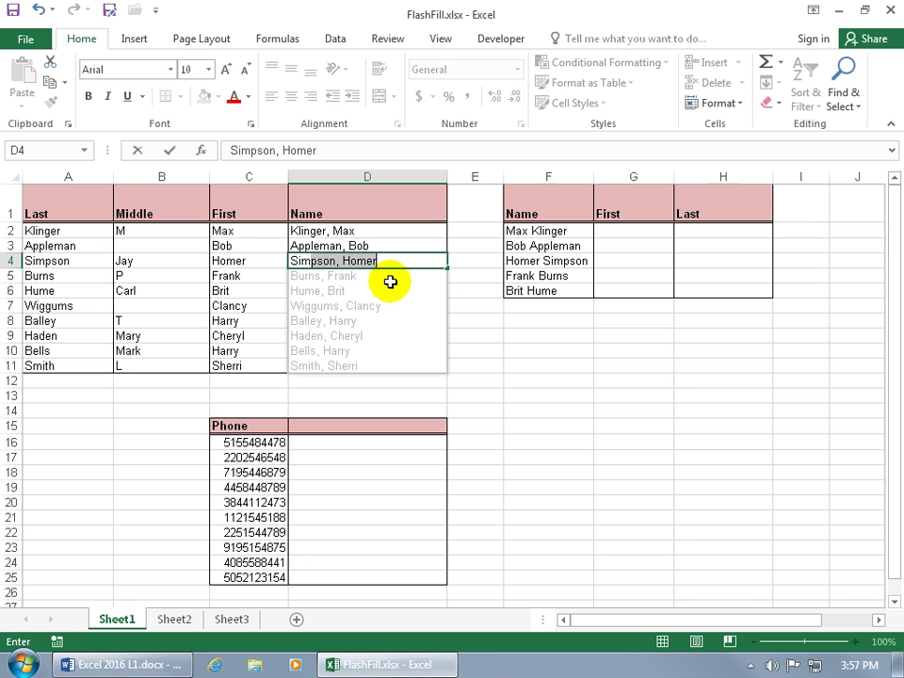
{"action": "key", "text": "Return"}
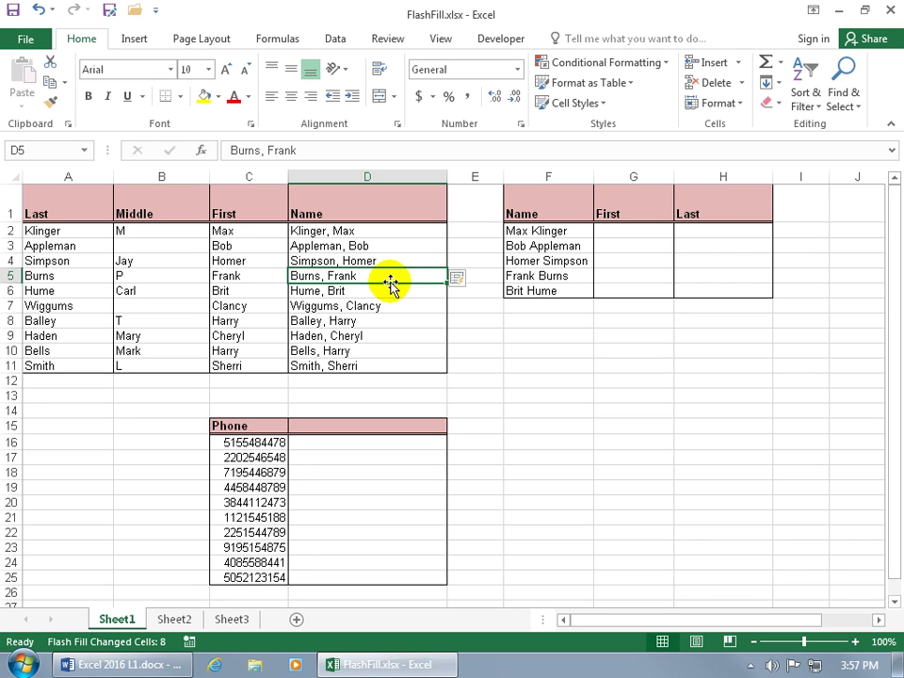
{"action": "left_click", "coordinate": [466, 280]}
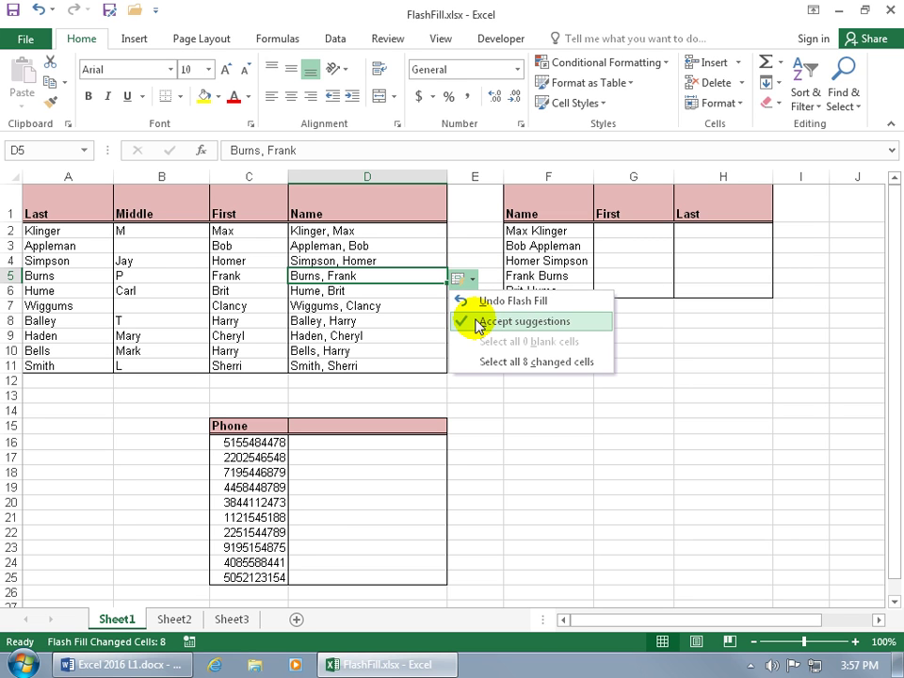
{"action": "left_click", "coordinate": [425, 361]}
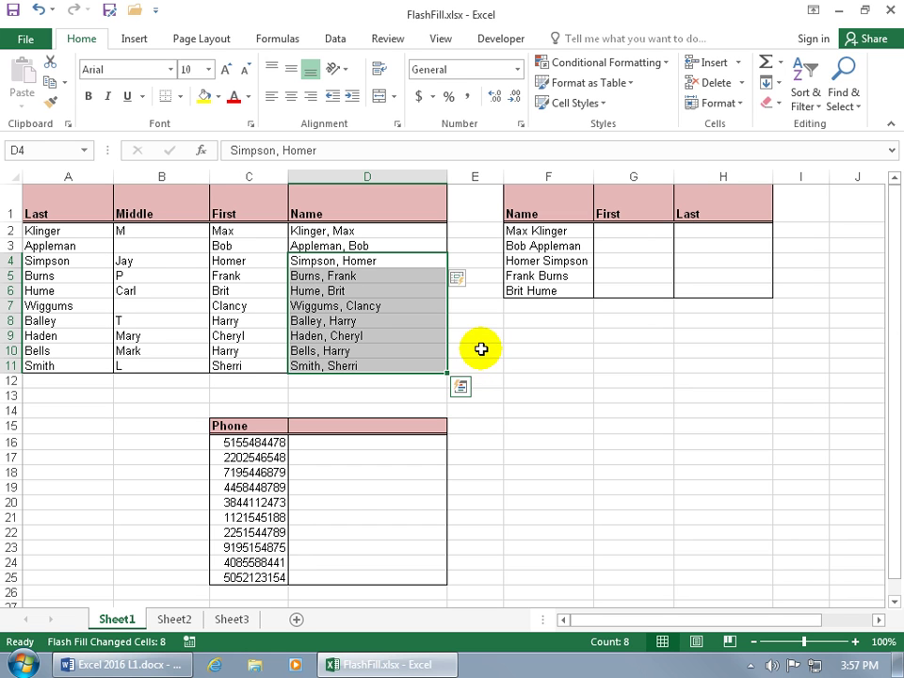
{"action": "left_click", "coordinate": [481, 348]}
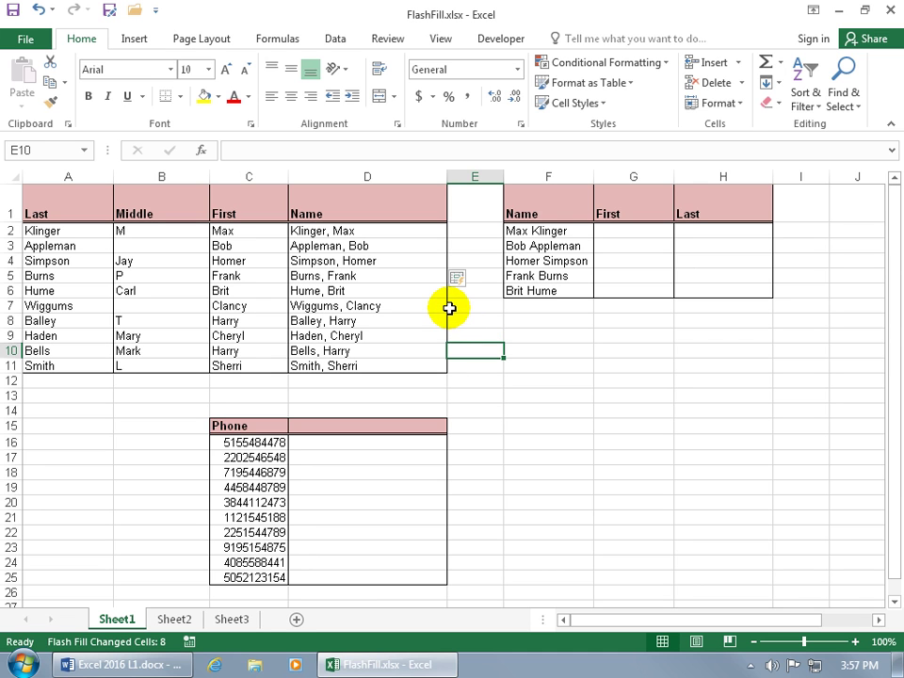
Step: Check that Automatically Flash Fill is enabled in Excel's Advanced options, closing without changes
{"action": "left_click", "coordinate": [25, 37]}
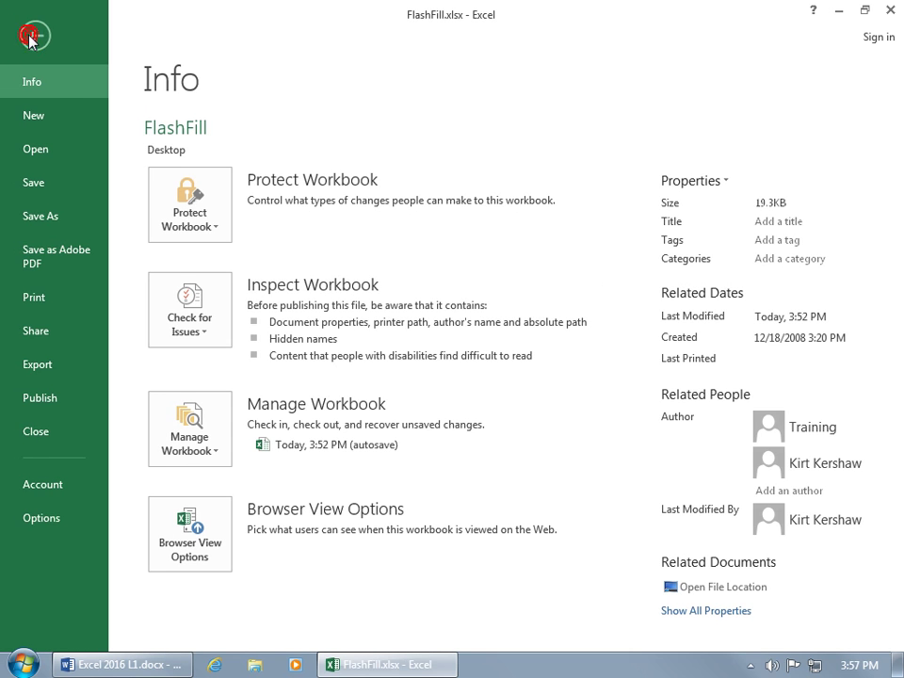
{"action": "left_click", "coordinate": [38, 513]}
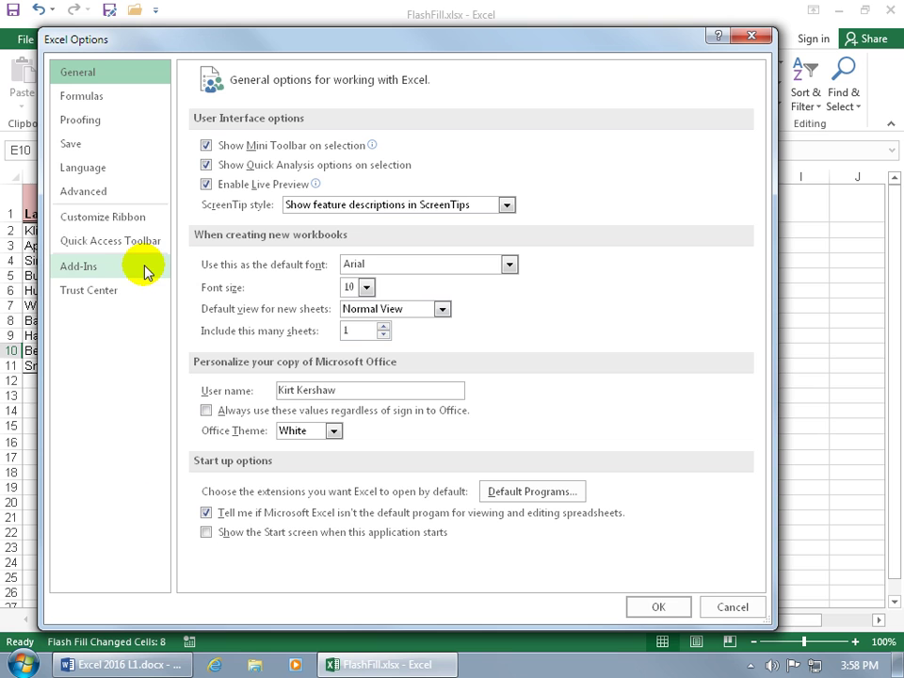
{"action": "left_click", "coordinate": [127, 193]}
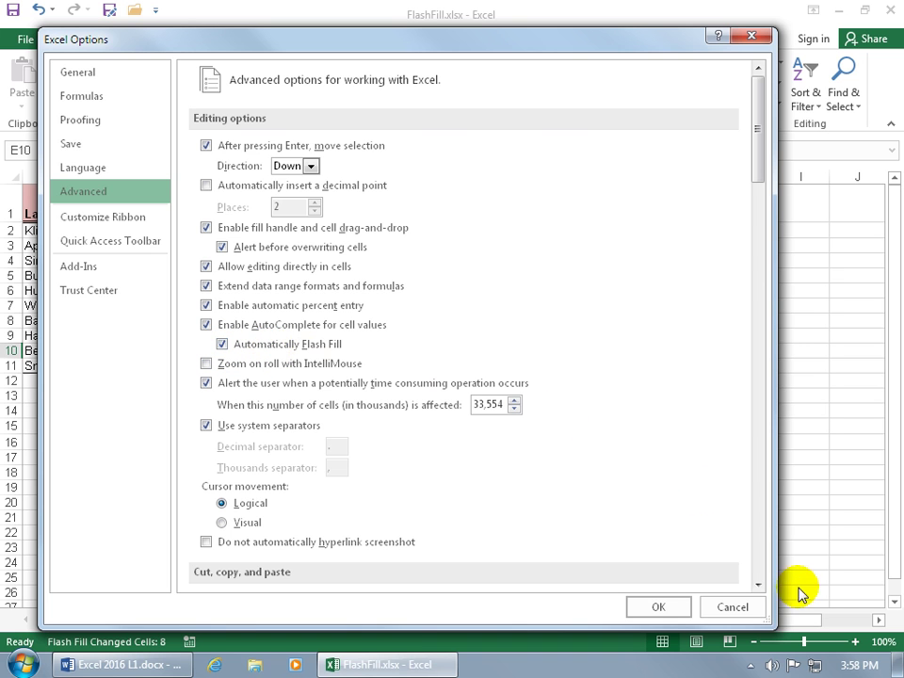
{"action": "left_click", "coordinate": [744, 607]}
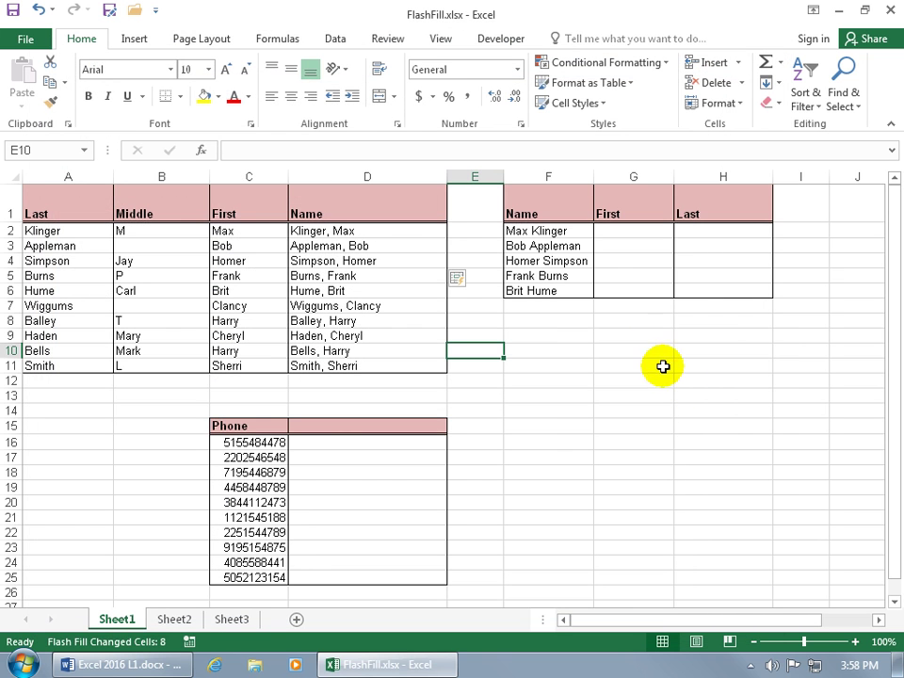
Step: Enter the first names for rows 2 and 3 in G2 and G3, accepting Flash Fill's first names
{"action": "left_click", "coordinate": [646, 228]}
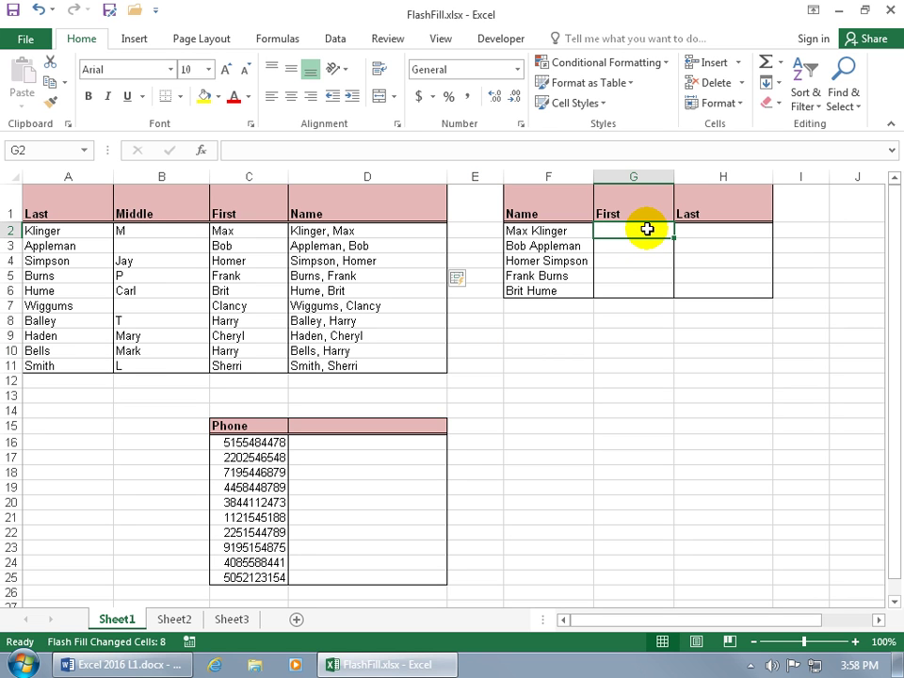
{"action": "type", "text": "Max"}
{"action": "key", "text": "Return"}
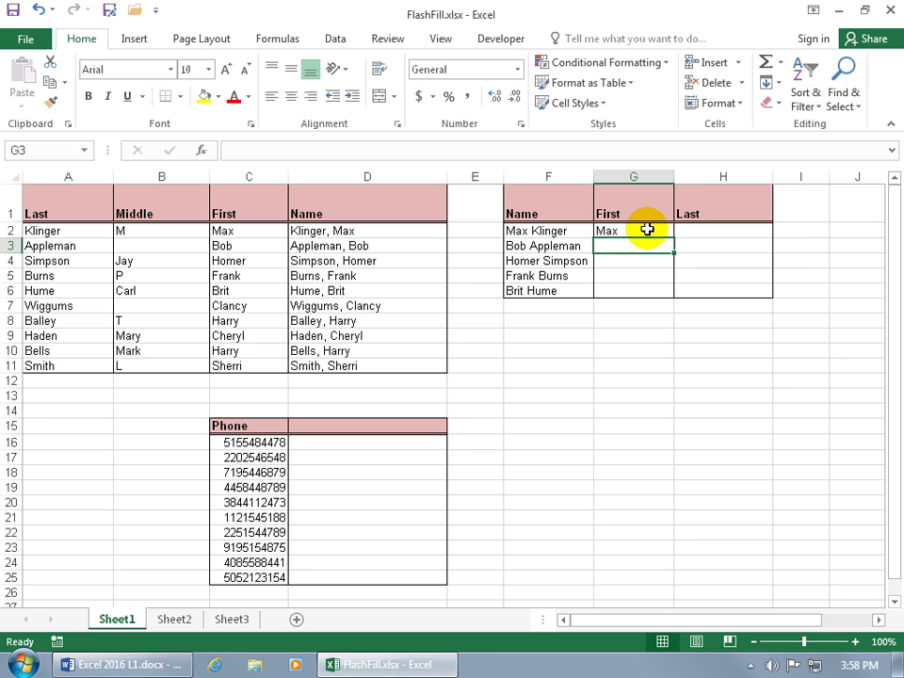
{"action": "type", "text": "Bob"}
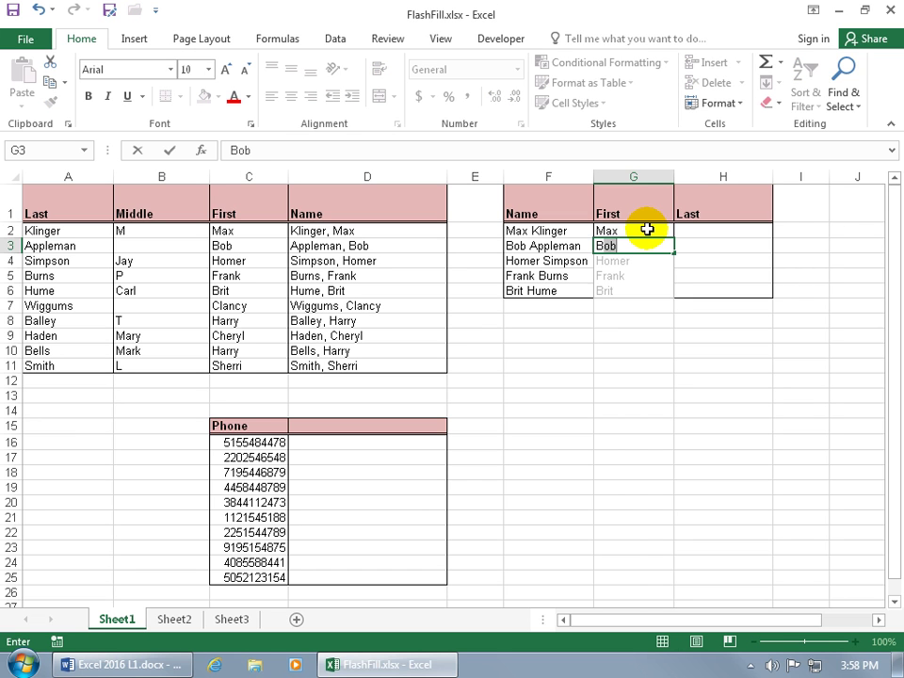
{"action": "key", "text": "Return"}
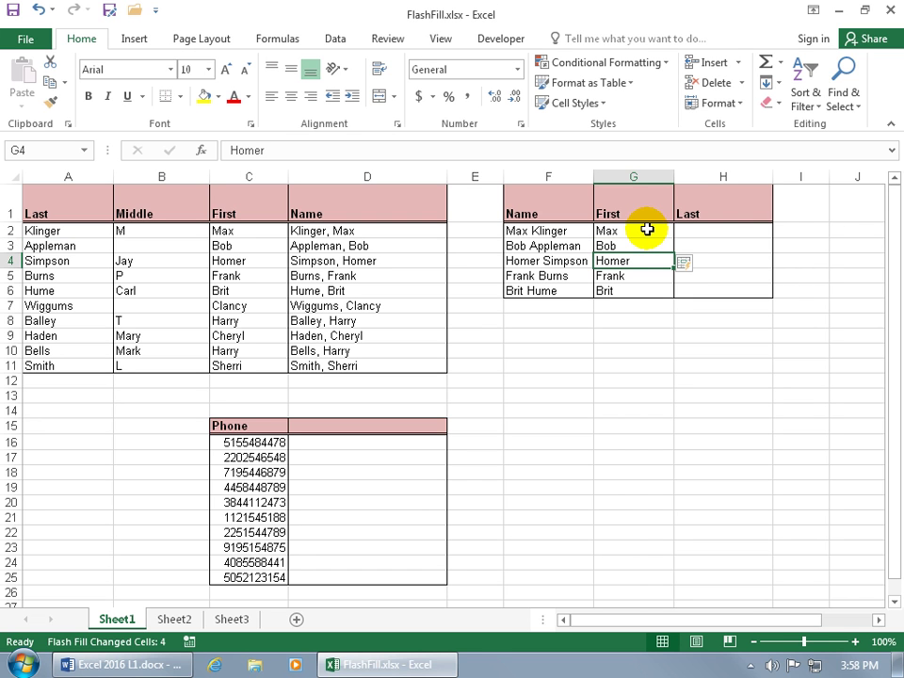
Step: Enter the last names for rows 2 and 3 in H2 and H3, accepting Flash Fill for the rest
{"action": "left_click", "coordinate": [682, 230]}
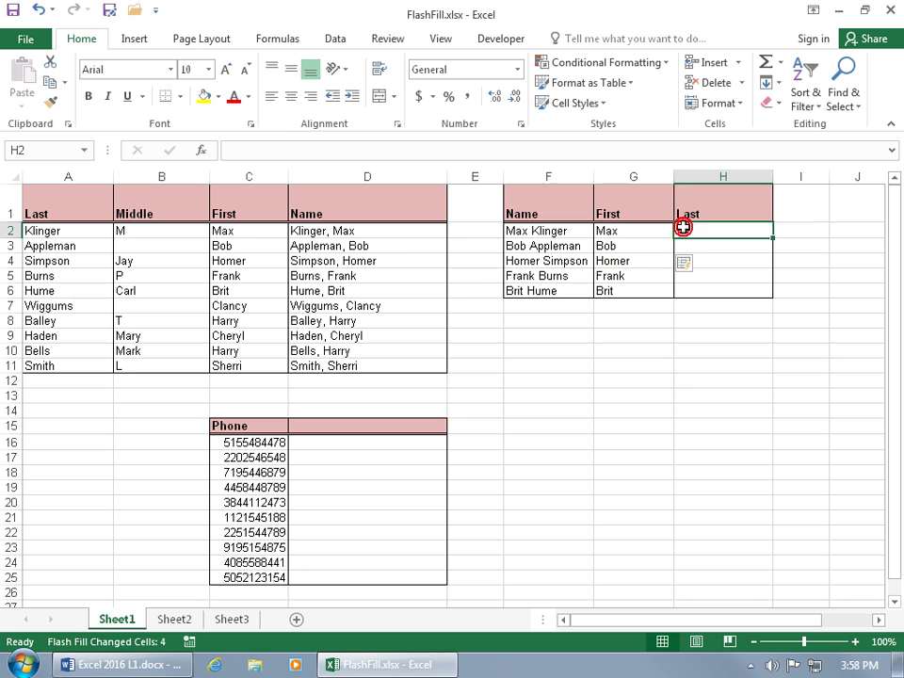
{"action": "type", "text": "L"}
{"action": "key", "text": "BackSpace"}
{"action": "type", "text": "Klinger"}
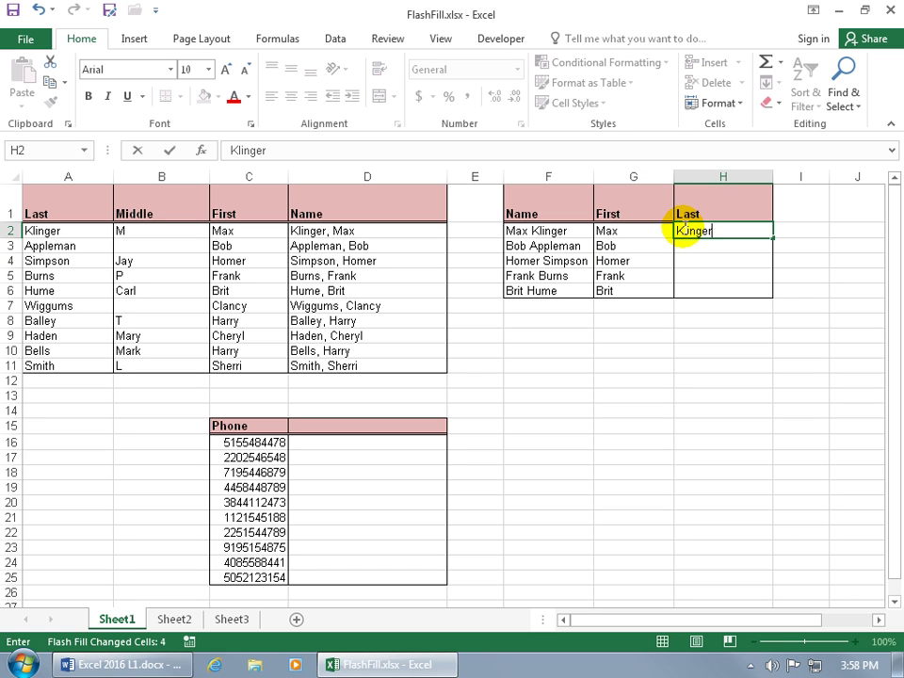
{"action": "key", "text": "Return"}
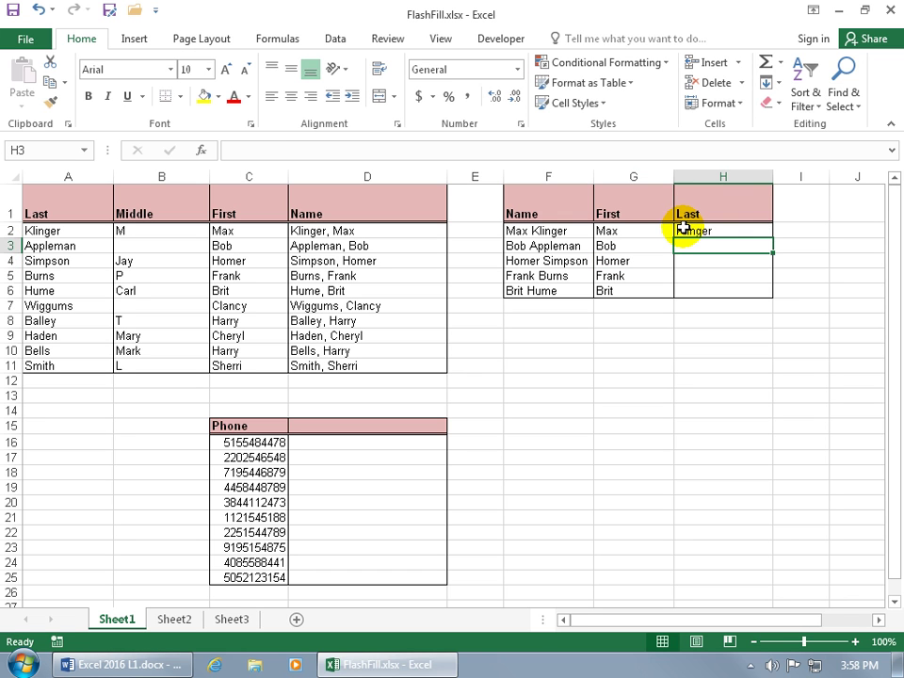
{"action": "type", "text": "Appleman"}
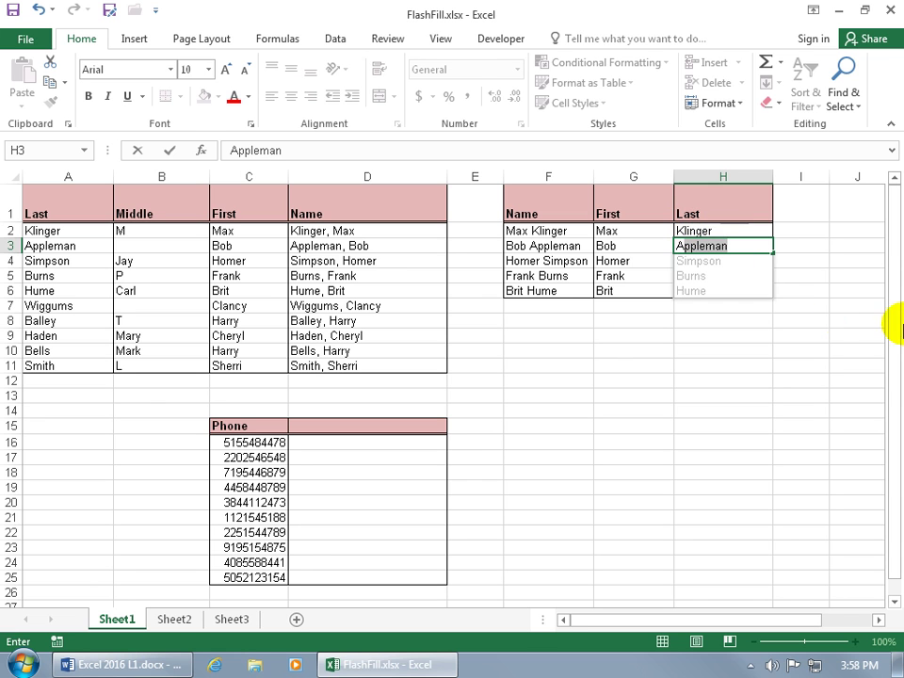
{"action": "key", "text": "Return"}
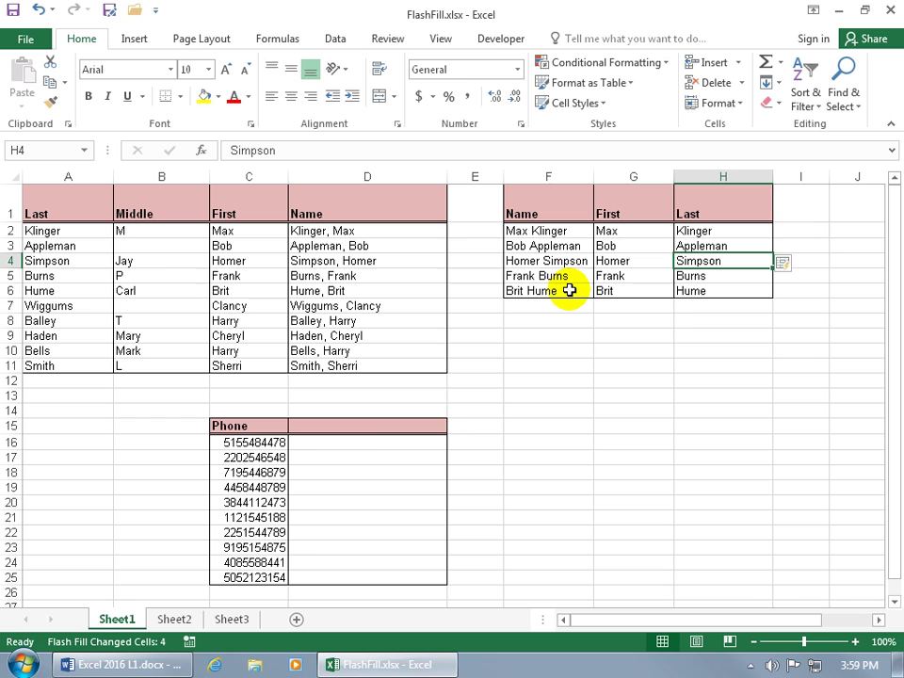
Step: Enter the first two phone numbers as (xxx) xxx-xxxx in D16 and D17, accepting Flash Fill
{"action": "left_click", "coordinate": [362, 441]}
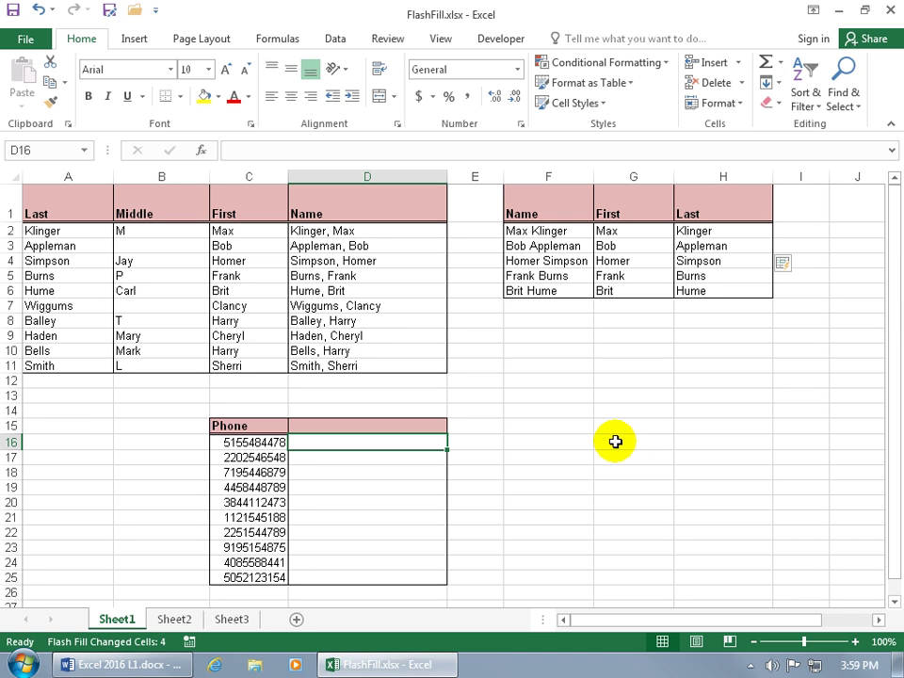
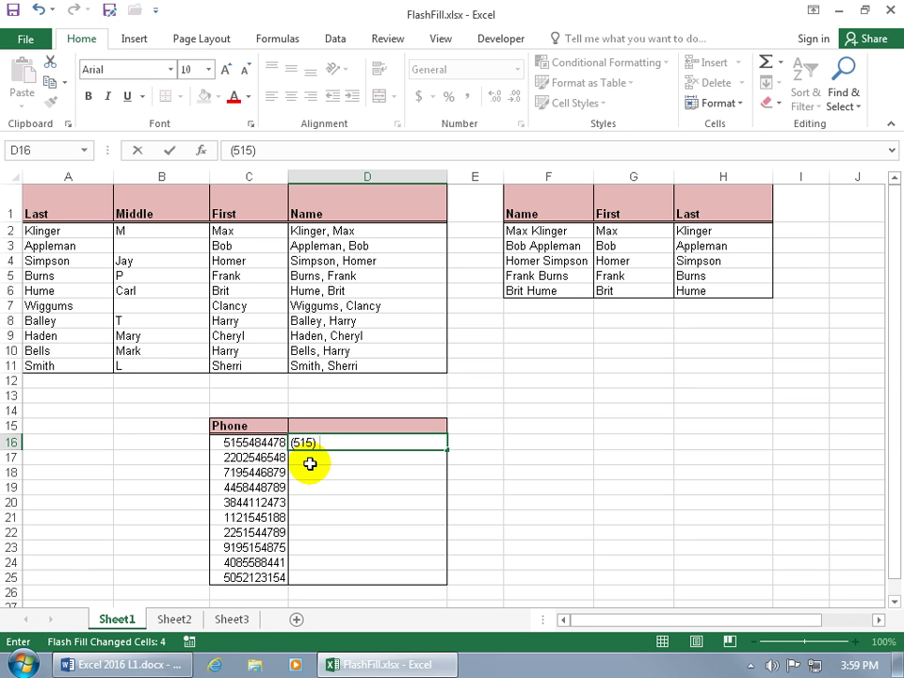
{"action": "key", "text": "Return"}
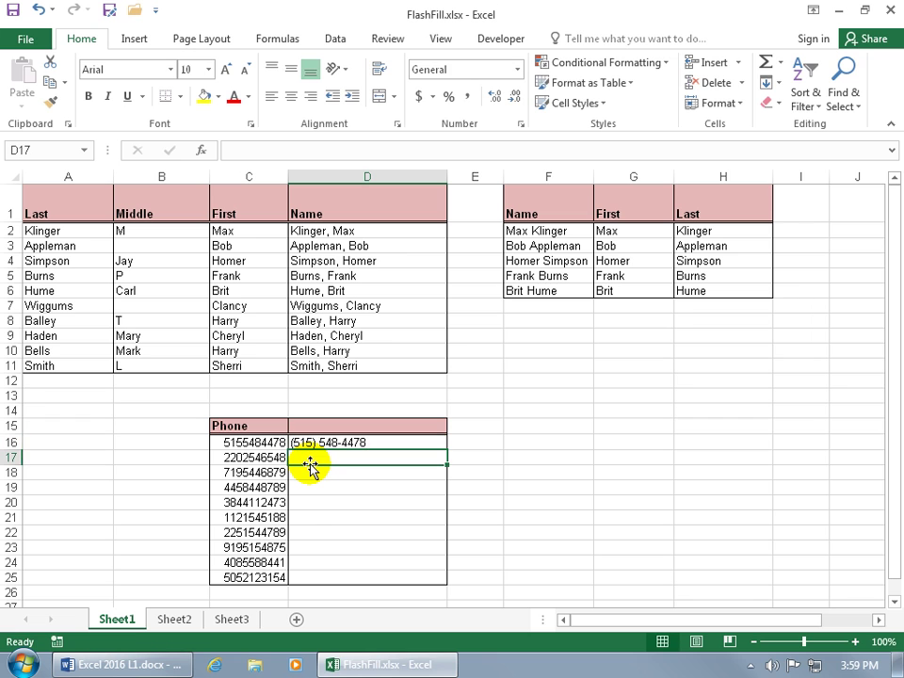
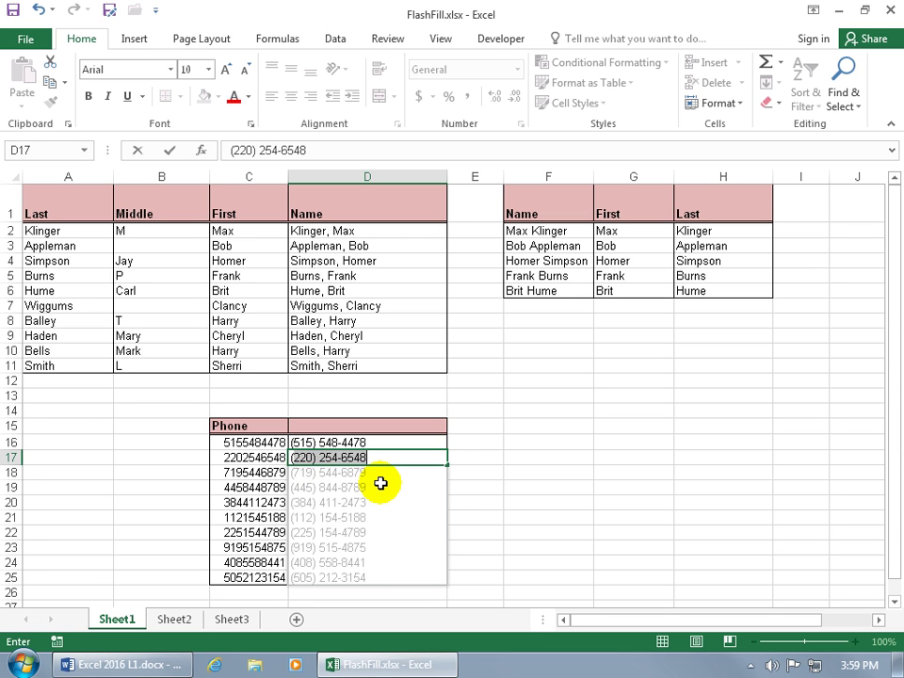
{"action": "key", "text": "End"}
{"action": "key", "text": "Return"}
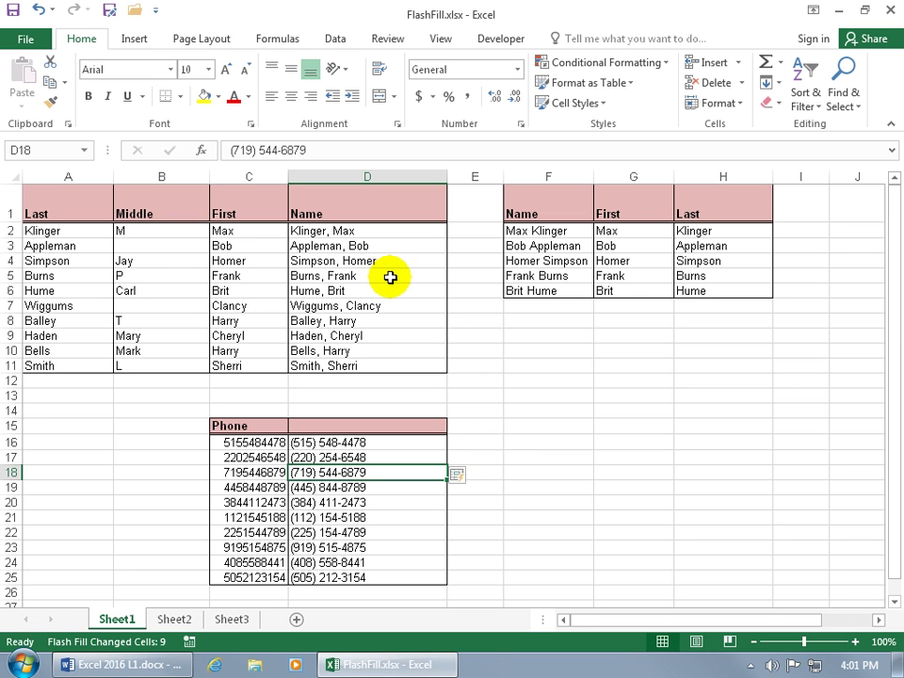
Step: Clear D5:D11, refill it with Ctrl+E, review the Flash Fill options, then undo the fill
{"action": "left_click_drag", "start_coordinate": [370, 278], "coordinate": [359, 360]}
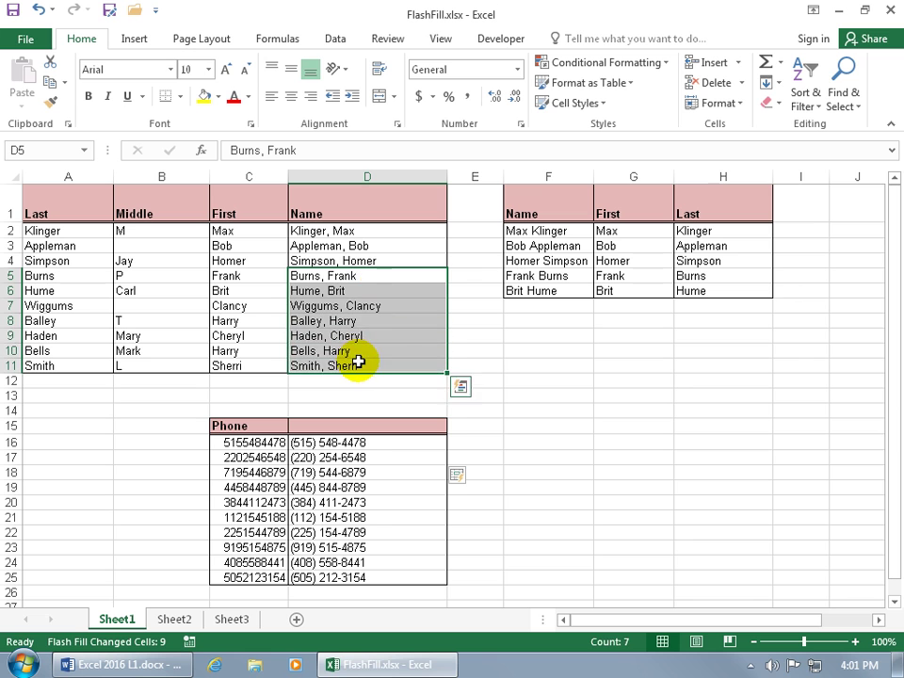
{"action": "key", "text": "Delete"}
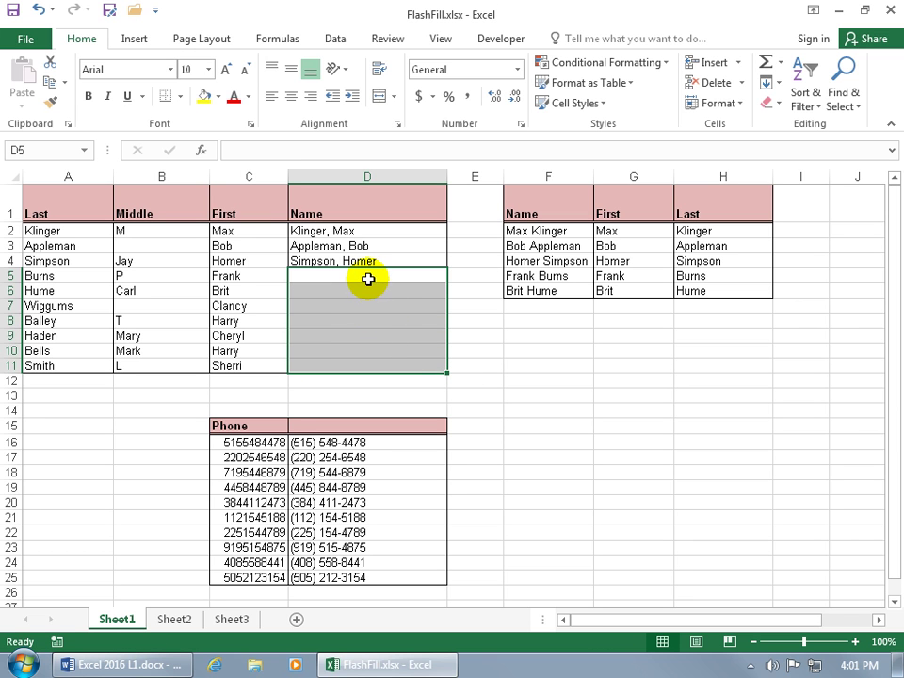
{"action": "left_click", "coordinate": [369, 278]}
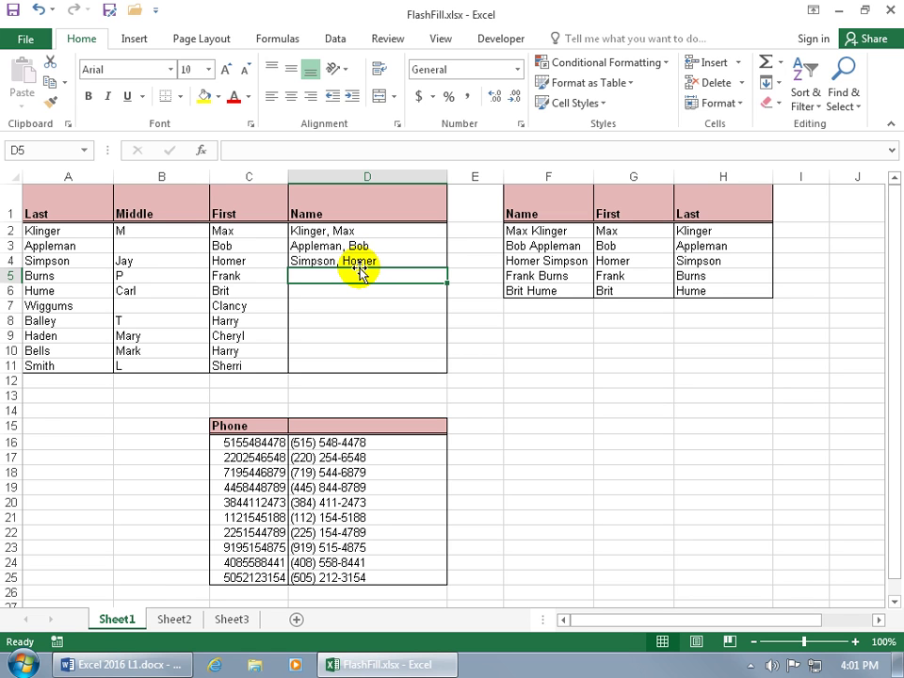
{"action": "key", "text": "ctrl+e"}
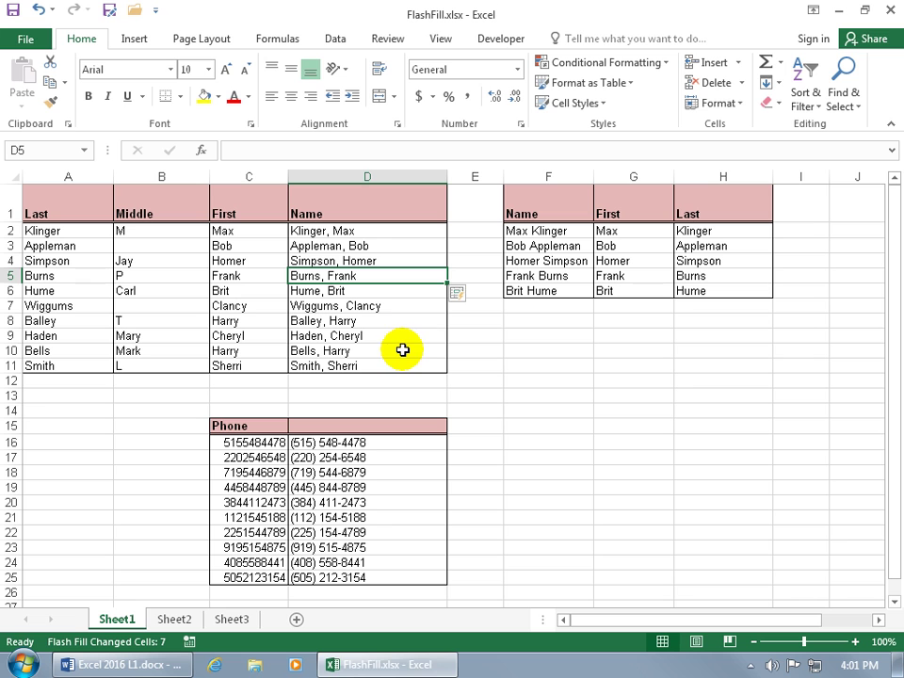
{"action": "left_click", "coordinate": [458, 294]}
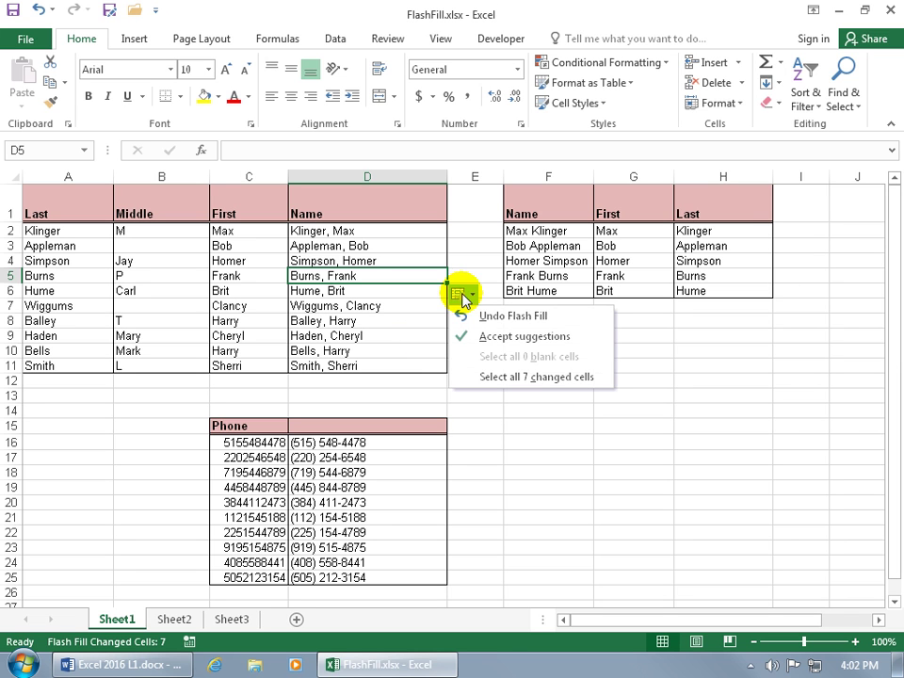
{"action": "left_click", "coordinate": [365, 307]}
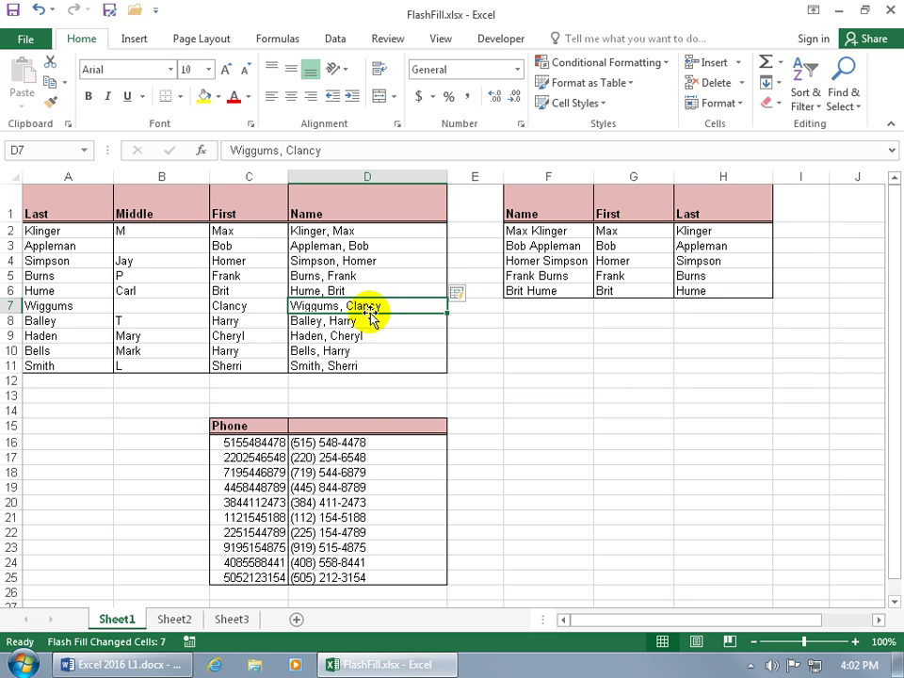
{"action": "left_click", "coordinate": [38, 10]}
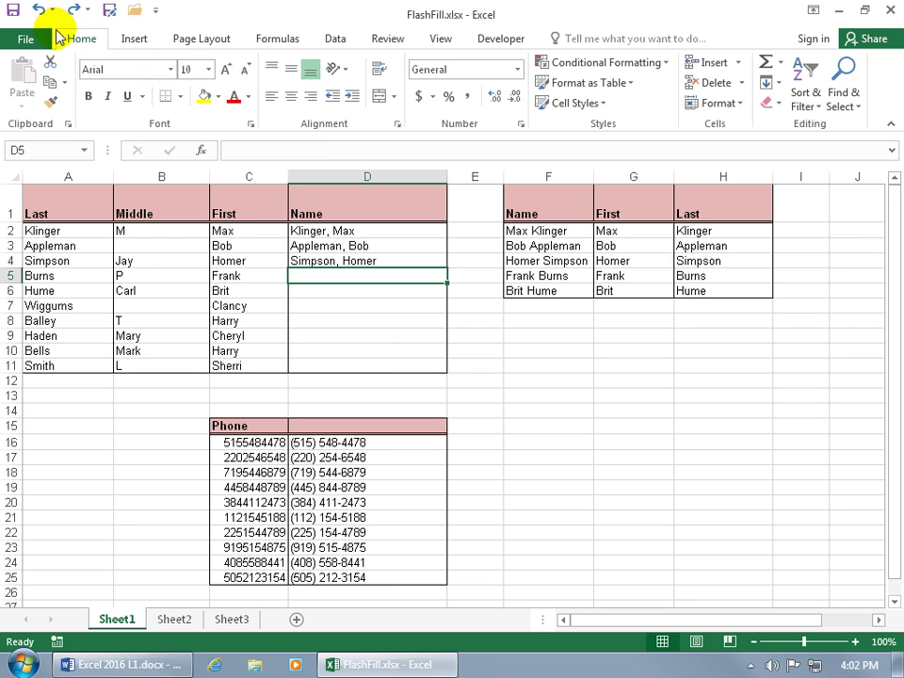
Step: Refill names in D5:D11 using the Data tab's Flash Fill command
{"action": "left_click", "coordinate": [337, 41]}
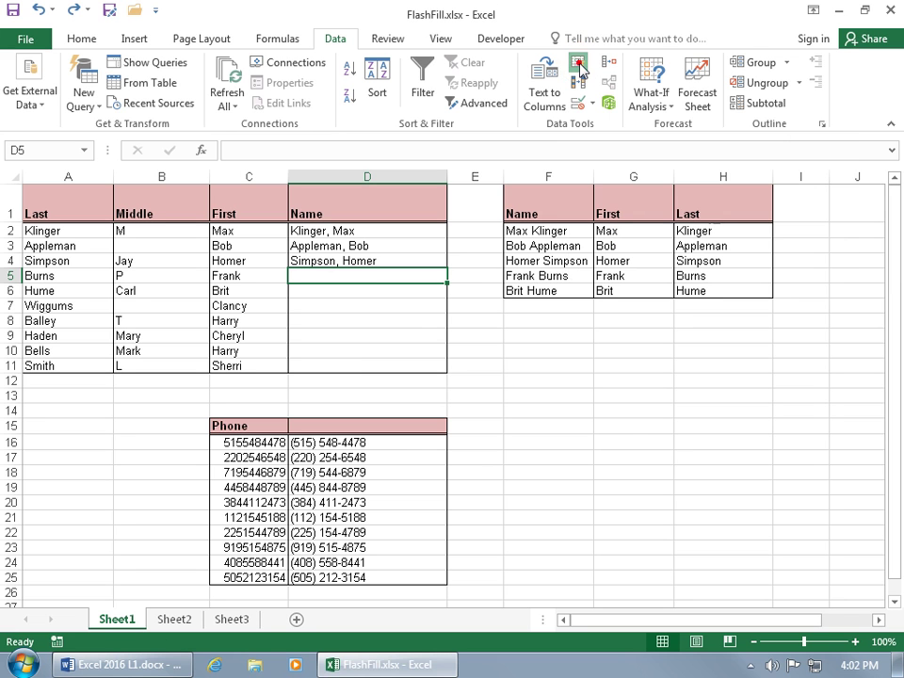
{"action": "left_click", "coordinate": [577, 67]}
{"action": "left_click", "coordinate": [480, 382]}
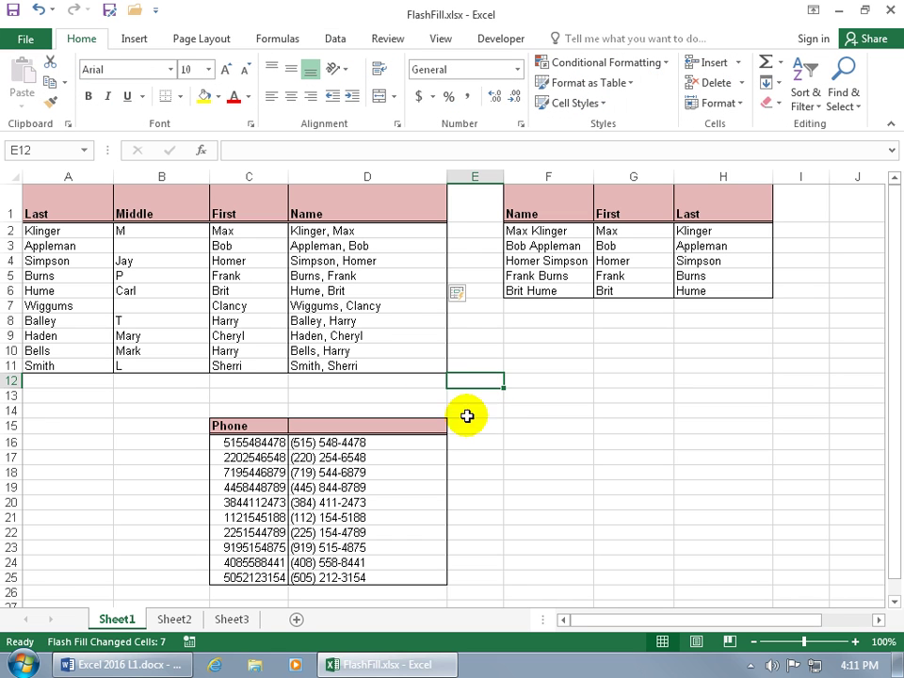
{"action": "left_click_drag", "start_coordinate": [383, 277], "coordinate": [382, 365]}
{"action": "key", "text": "Delete"}
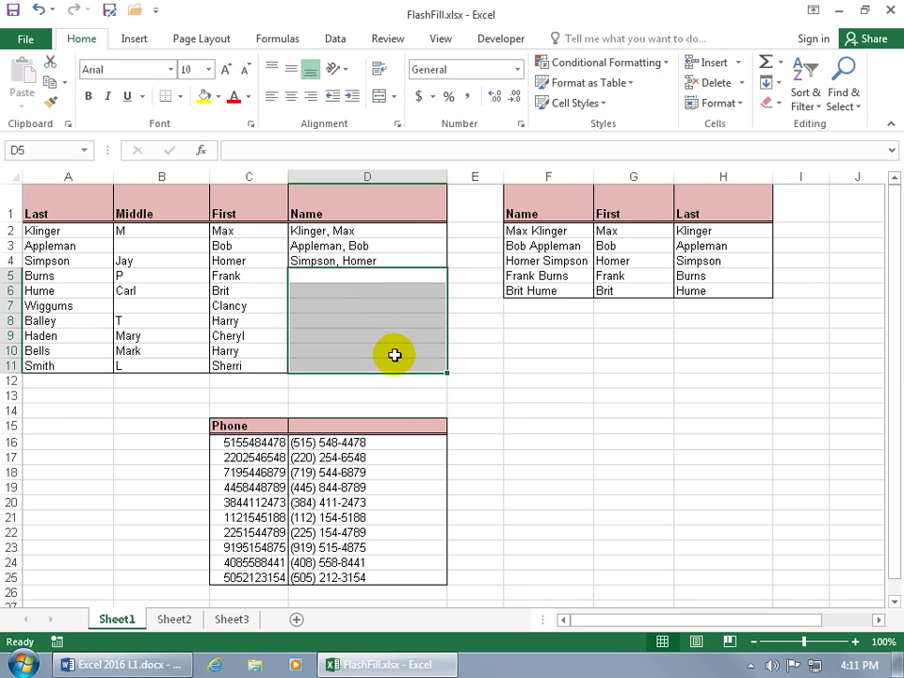
{"action": "left_click_drag", "start_coordinate": [388, 232], "coordinate": [388, 260]}
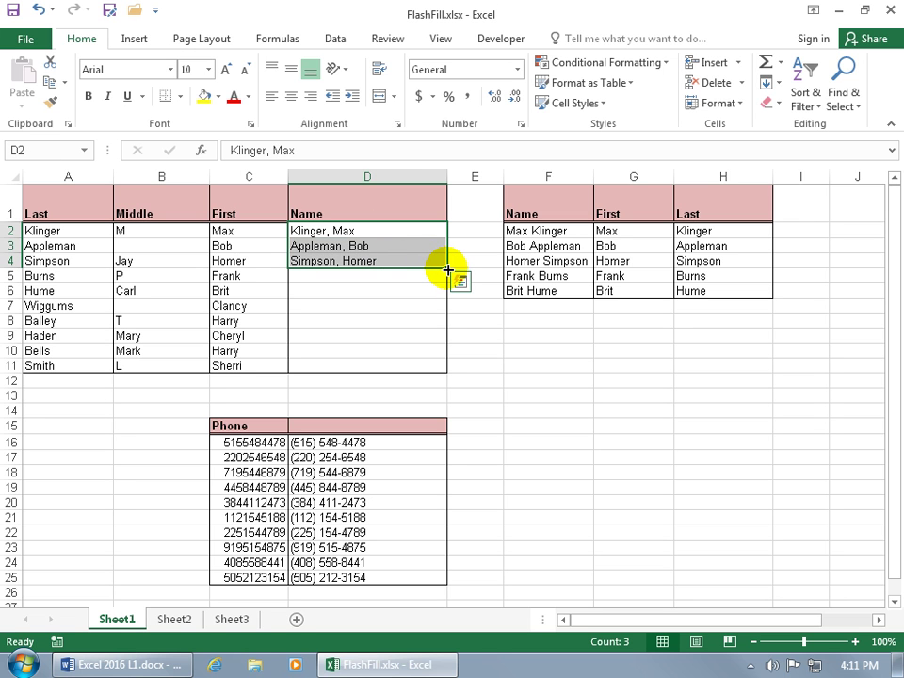
{"action": "left_click_drag", "start_coordinate": [447, 269], "coordinate": [446, 376]}
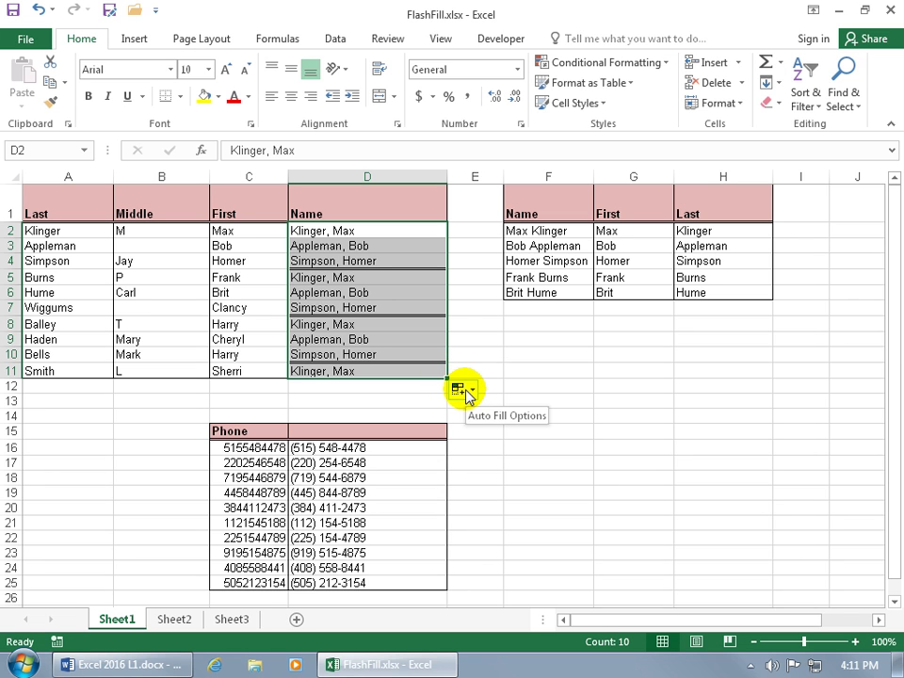
{"action": "left_click", "coordinate": [469, 391]}
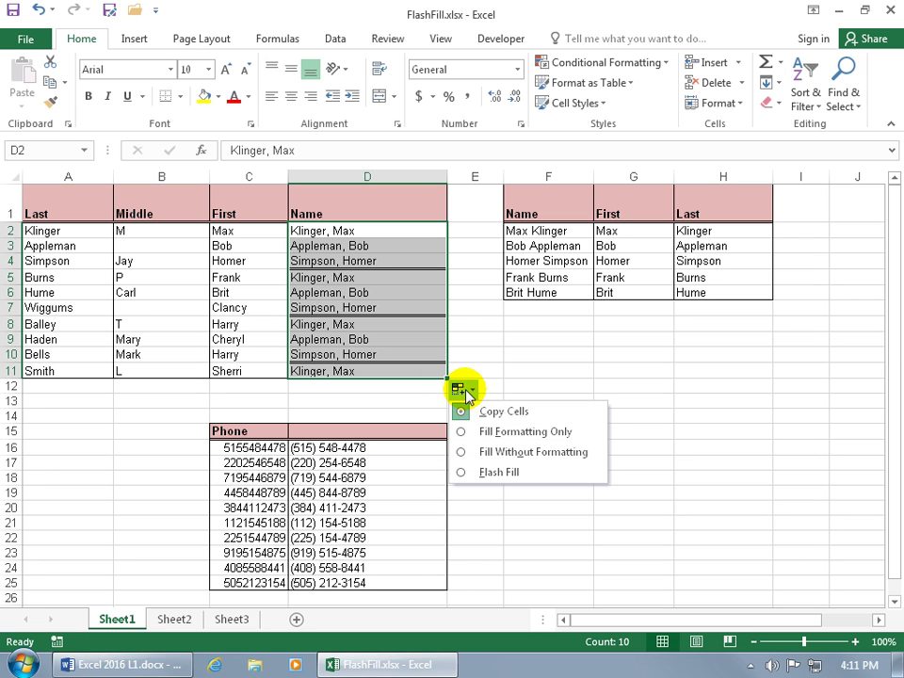
{"action": "left_click", "coordinate": [469, 473]}
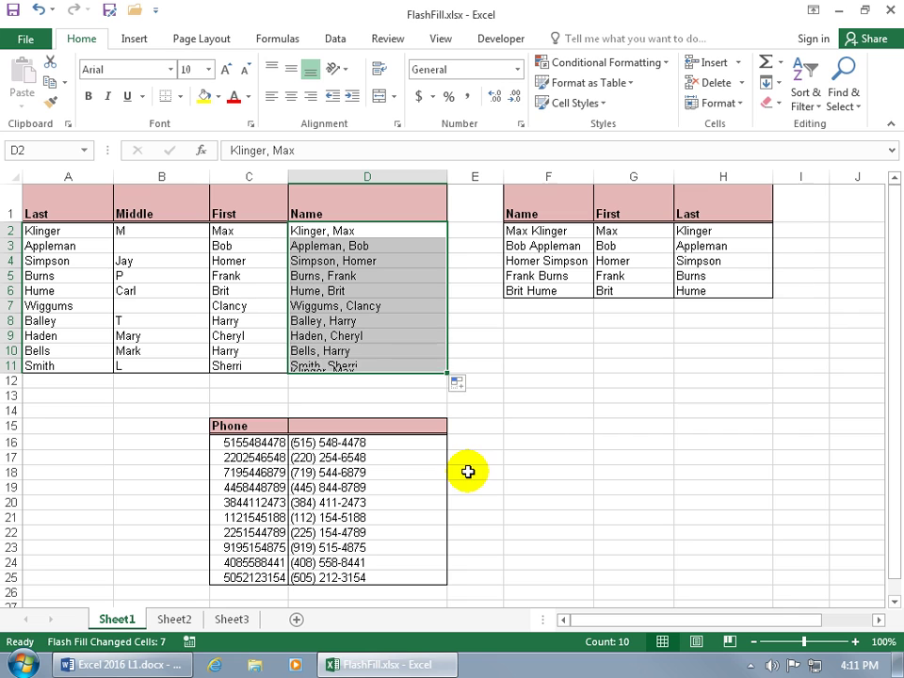